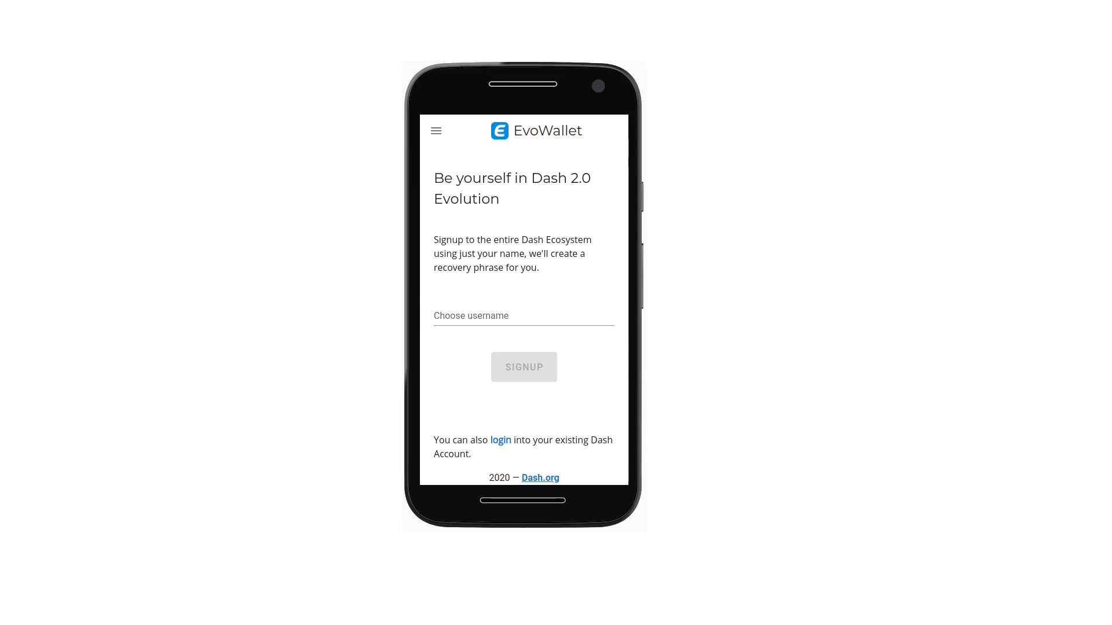
{"action": "type", "text": "bob"}
Sign up with username bob, copy the recovery phrase, and finish with a PIN
{"action": "key", "text": "Return"}
{"action": "left_click", "coordinate": [479, 374]}
{"action": "left_click", "coordinate": [570, 413]}
{"action": "left_click", "coordinate": [588, 407]}
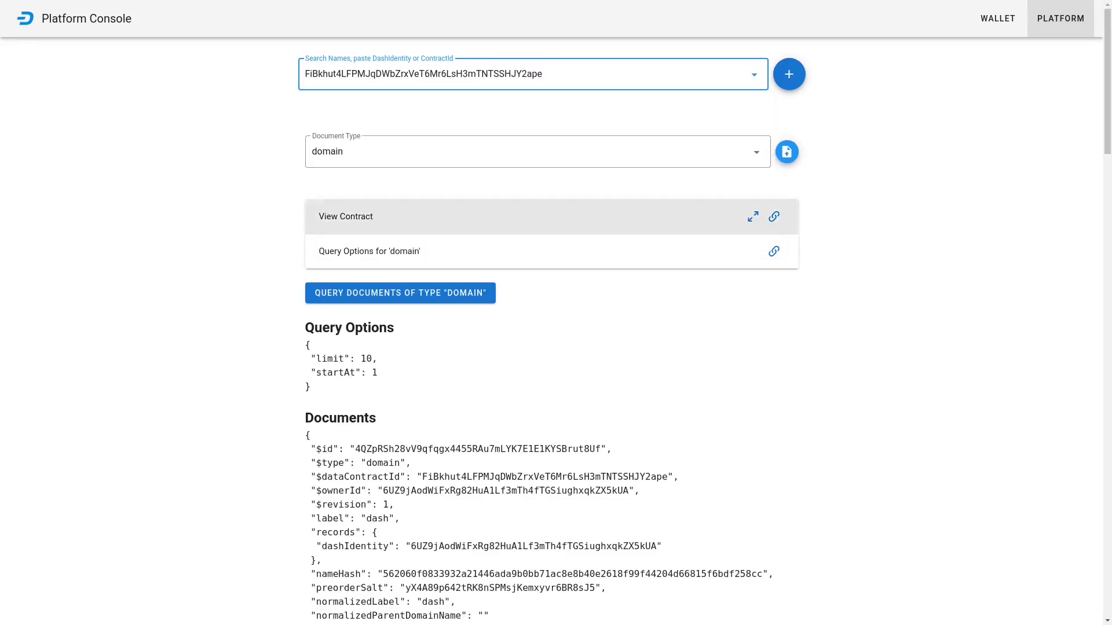
Query the contract's domain documents with normalizedLabel == bob
{"action": "left_click", "coordinate": [346, 216]}
{"action": "scroll", "coordinate": [551, 347], "scroll_direction": "down", "scroll_amount": 3}
{"action": "scroll", "coordinate": [552, 348], "scroll_direction": "down", "scroll_amount": 3}
{"action": "scroll", "coordinate": [552, 348], "scroll_direction": "up", "scroll_amount": 5}
{"action": "left_click", "coordinate": [369, 251]}
{"action": "left_click", "coordinate": [551, 468]}
{"action": "left_click", "coordinate": [522, 503]}
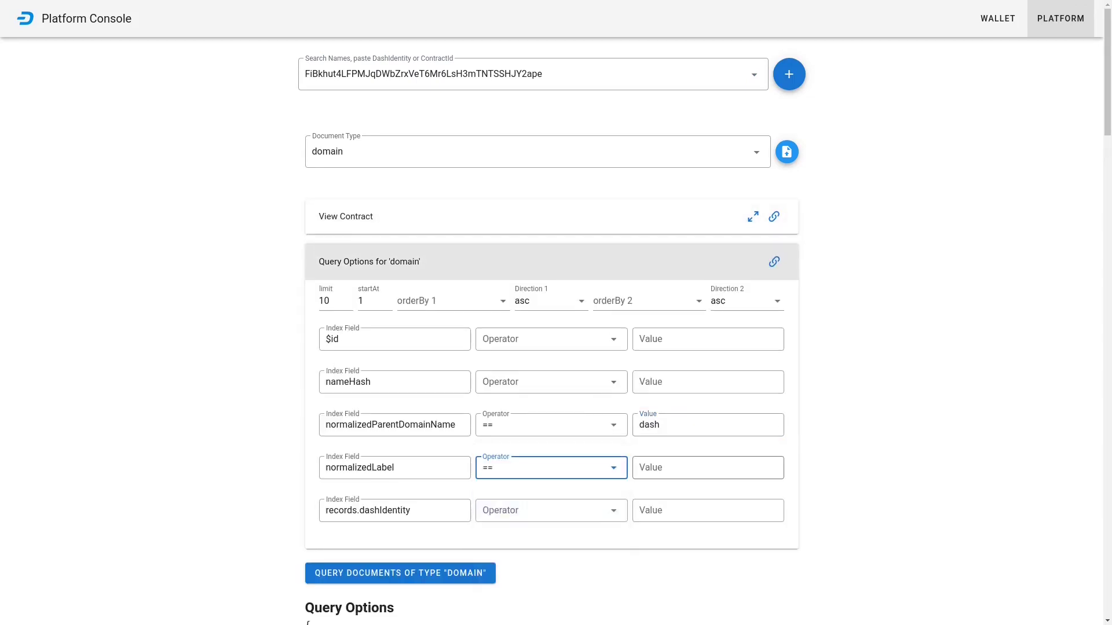
{"action": "key", "text": "Tab"}
{"action": "type", "text": "bob"}
{"action": "left_click", "coordinate": [400, 574]}
{"action": "scroll", "coordinate": [552, 348], "scroll_direction": "down", "scroll_amount": 5}
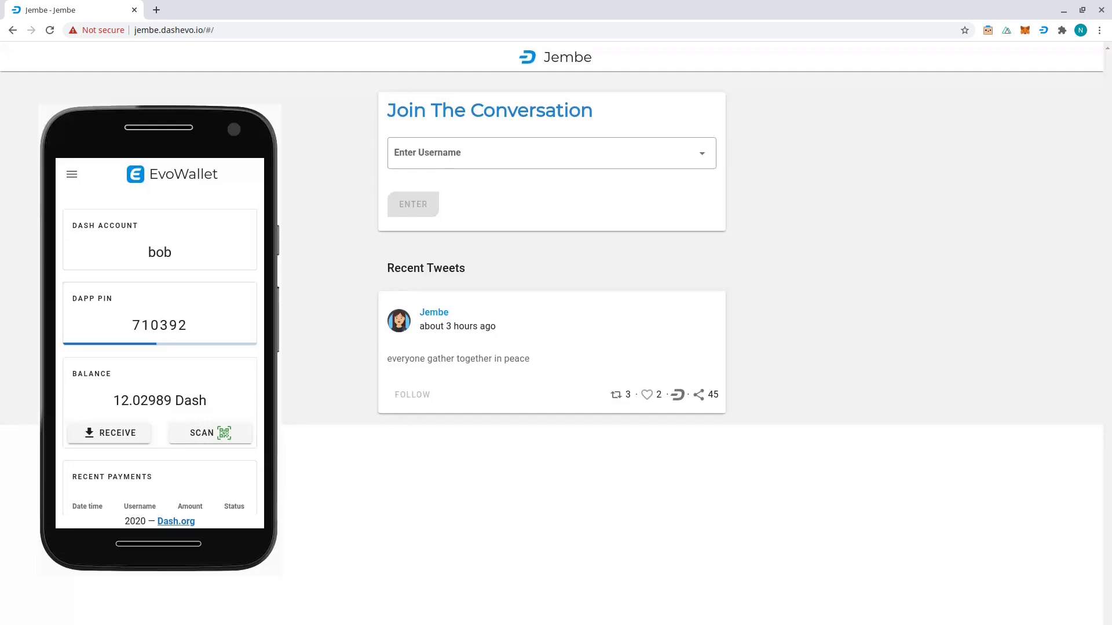
Submit the Jembe signup for bob with the pasted wallet dapp PIN
{"action": "key", "text": "Tab"}
{"action": "key", "text": "Tab"}
{"action": "key", "text": "ctrl+v"}
{"action": "key", "text": "Return"}
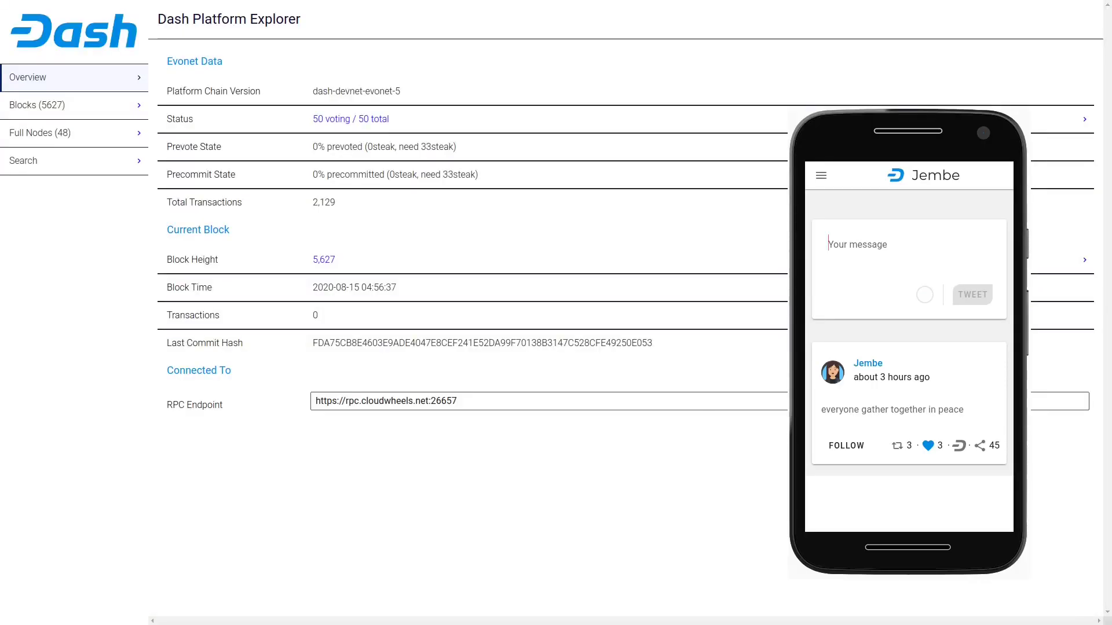
Show the latest block's details from the explorer's Blocks list
{"action": "left_click", "coordinate": [38, 104]}
{"action": "left_click", "coordinate": [178, 83]}
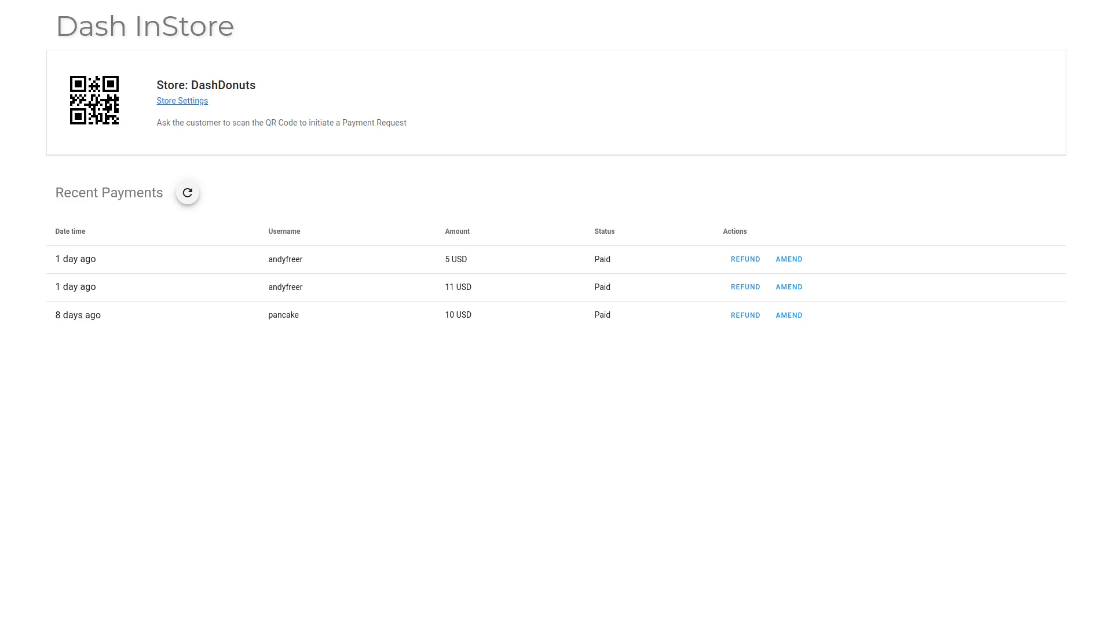
Launch EvoWallet's SCAN reader for the DashDonuts store QR code
{"action": "double_click", "coordinate": [94, 101]}
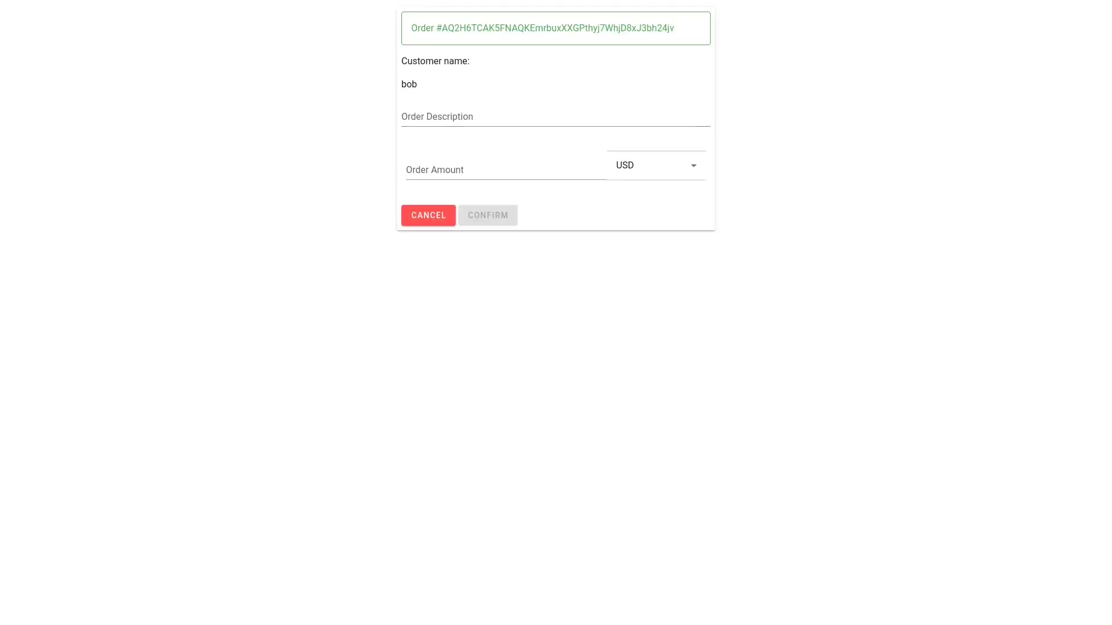
{"action": "type", "text": "donut gift box"}
Send bob a 10 USD request for the 'donut gift box' order
{"action": "left_click", "coordinate": [504, 170]}
{"action": "type", "text": "10"}
{"action": "key", "text": "Return"}
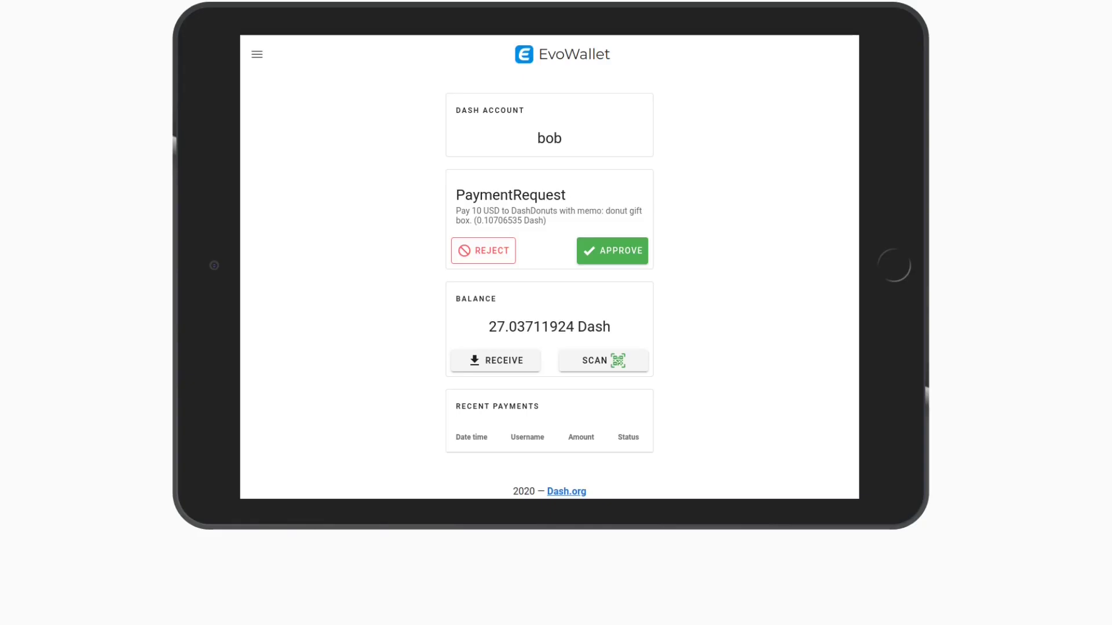
Approve the 10 USD DashDonuts PaymentRequest card in EvoWallet
{"action": "left_click", "coordinate": [612, 250]}
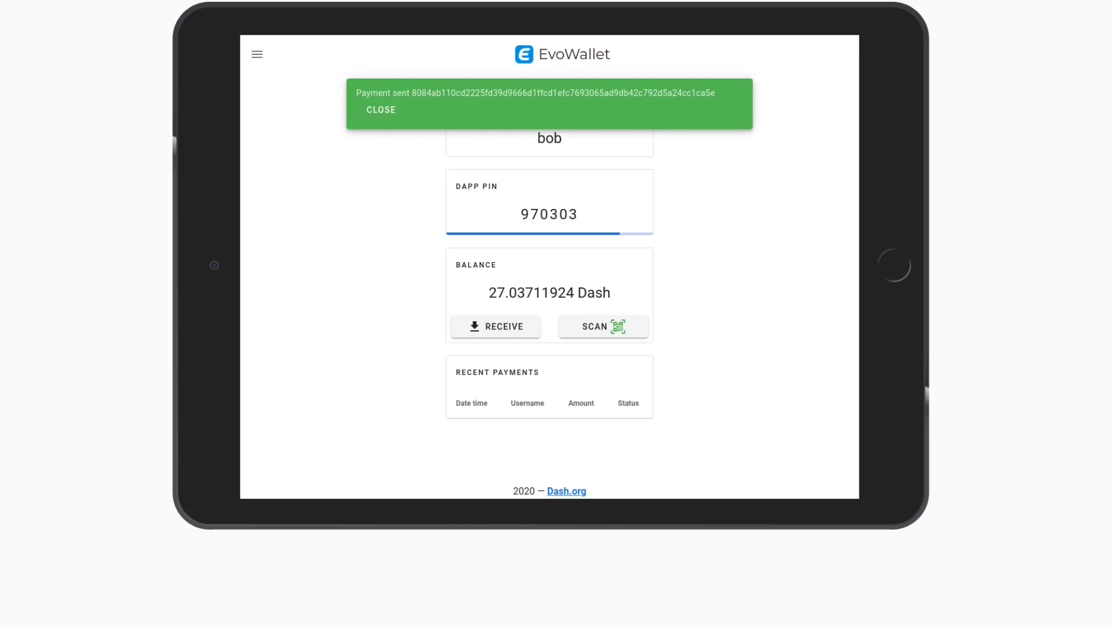